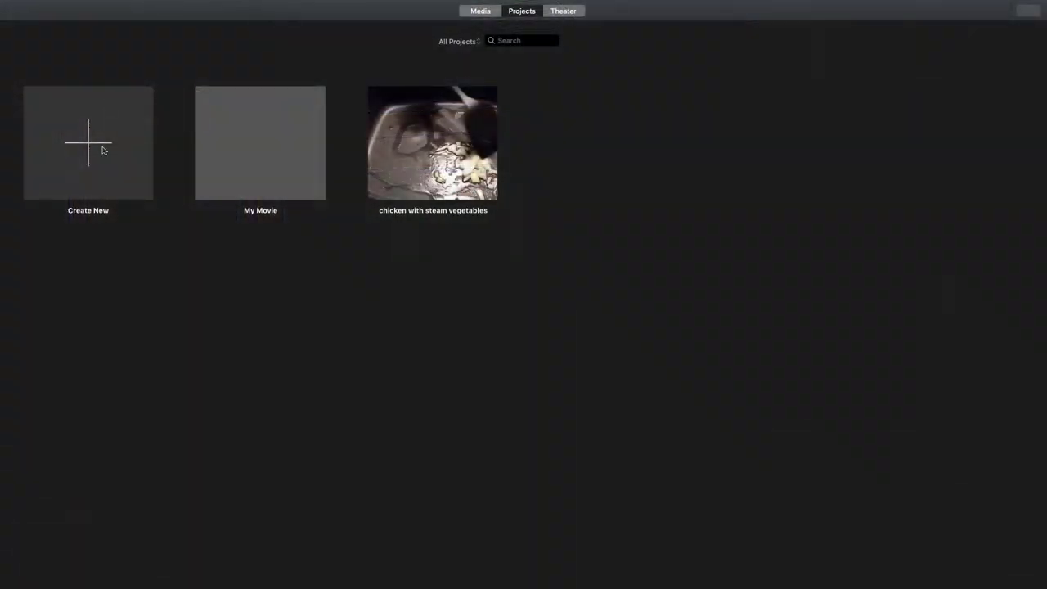
- Create a new movie project and import the pics for video folder plus both MVI green-screen clips
{"action": "left_click", "coordinate": [103, 151]}
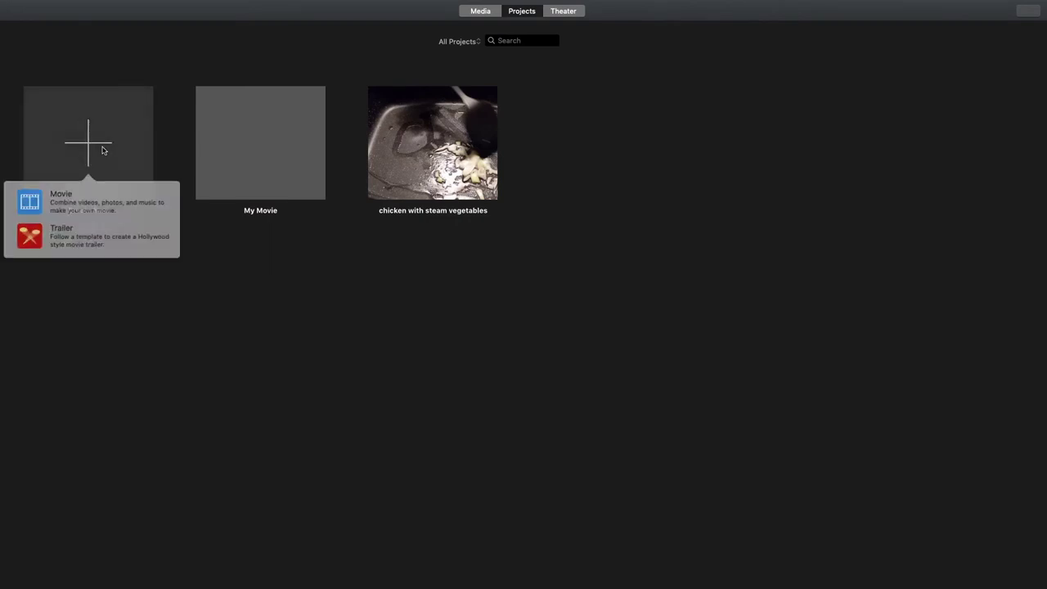
{"action": "left_click", "coordinate": [87, 197]}
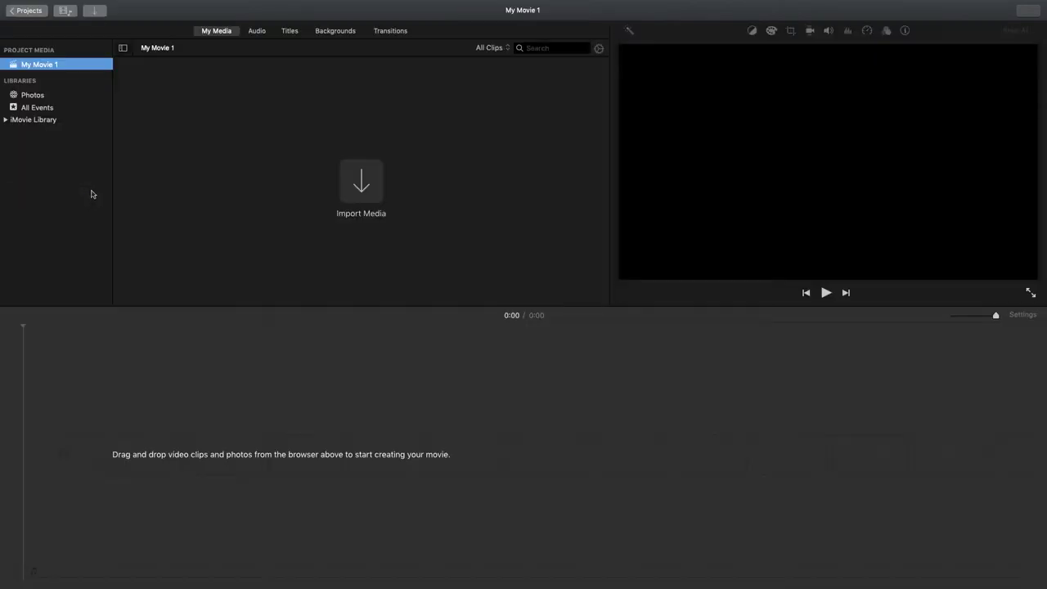
{"action": "left_click", "coordinate": [375, 170]}
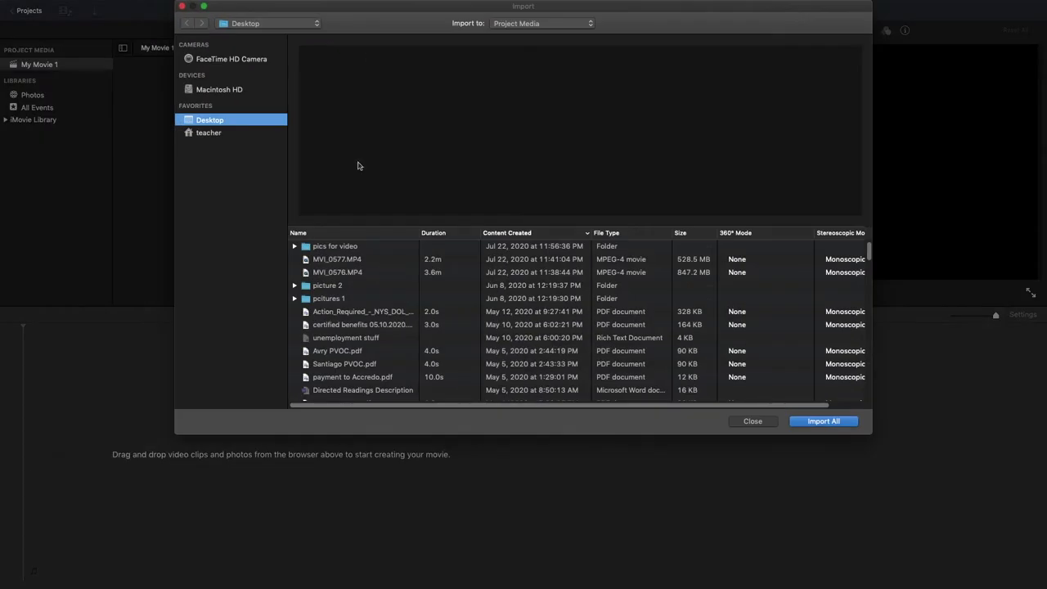
{"action": "left_click", "coordinate": [349, 246]}
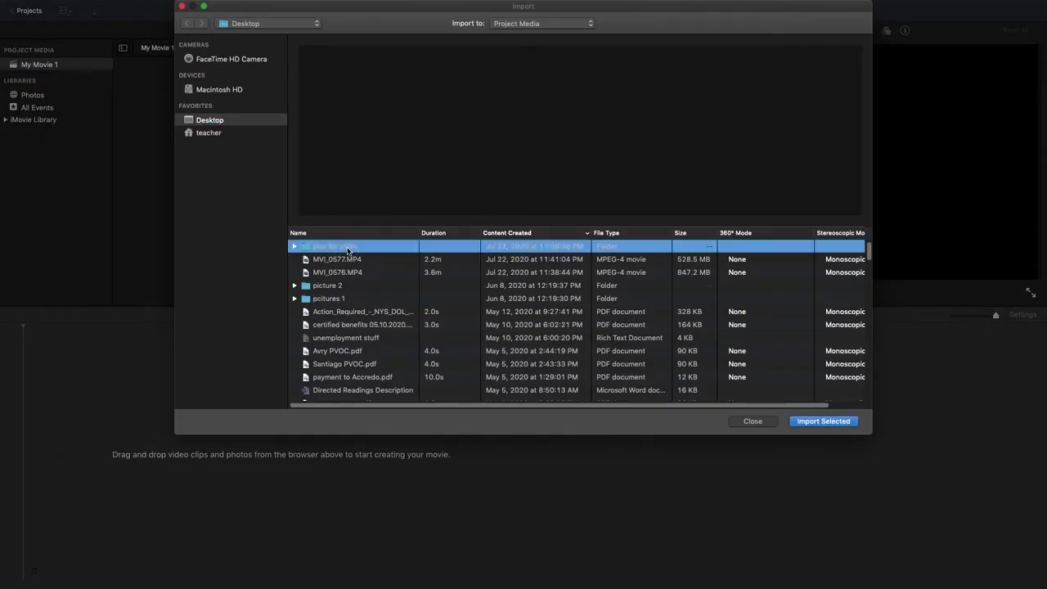
{"action": "left_click", "coordinate": [350, 272], "text": "shift"}
{"action": "left_click", "coordinate": [857, 423]}
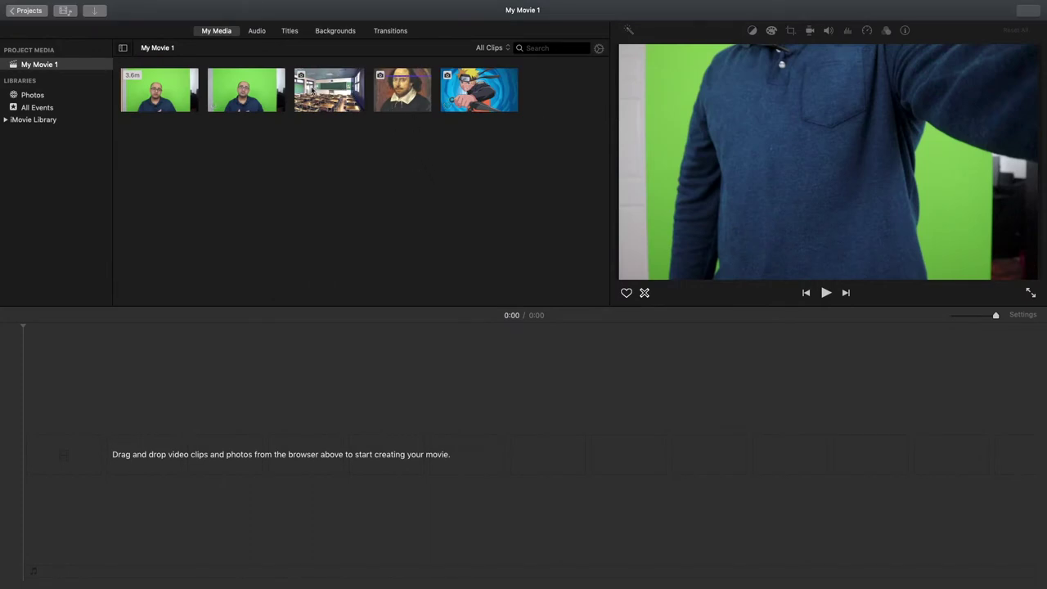
- Add the first MVI green-screen clip to the timeline and set the playhead to 1:21
{"action": "left_click", "coordinate": [147, 97]}
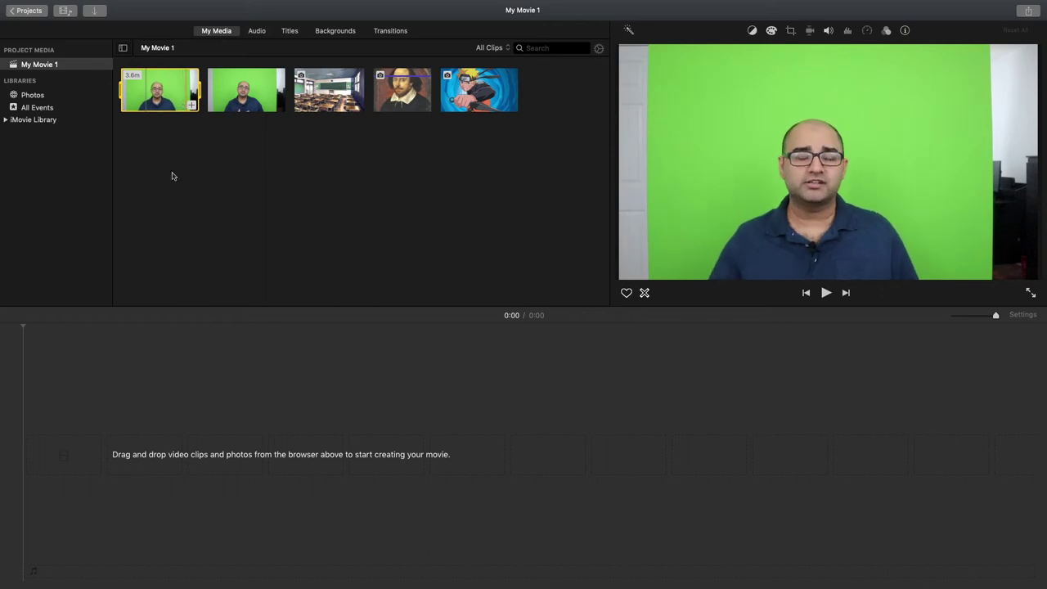
{"action": "left_click", "coordinate": [192, 109]}
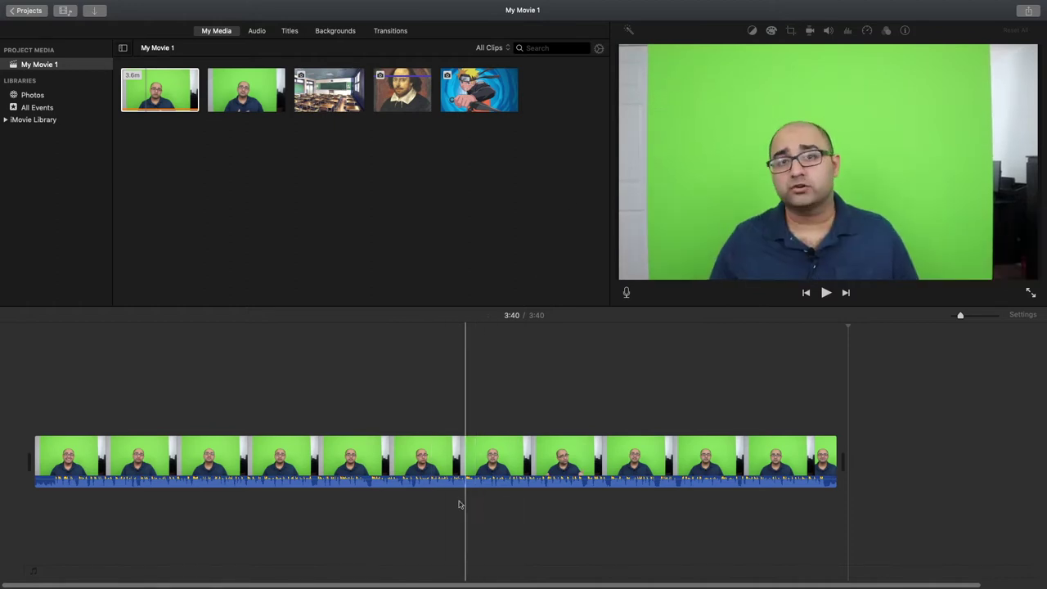
{"action": "left_click", "coordinate": [330, 548]}
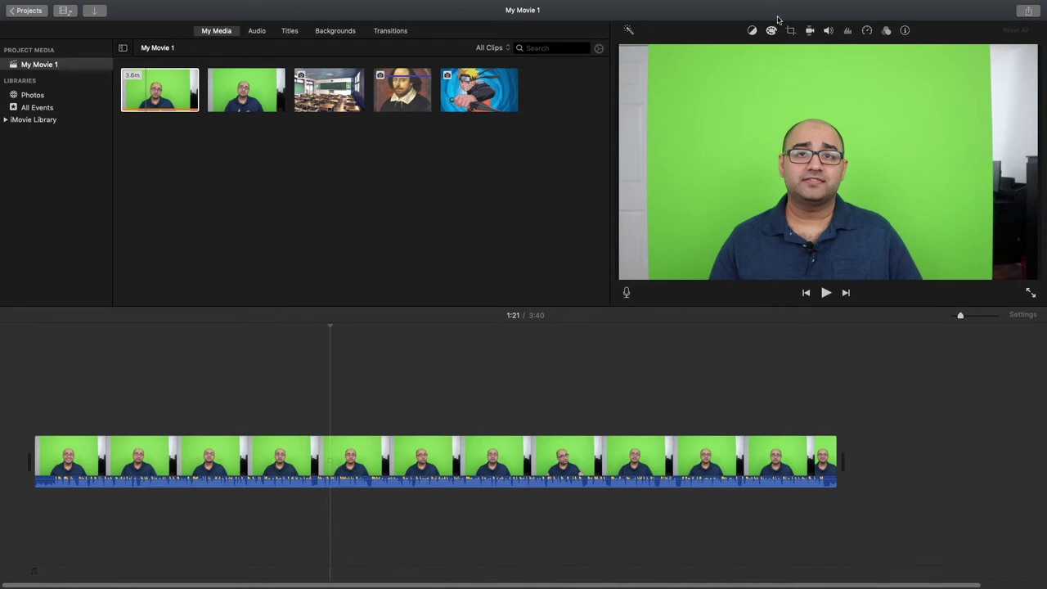
- Crop the green-screen clip with Crop to Fill, tightening the frame around the speaker
{"action": "left_click", "coordinate": [790, 31]}
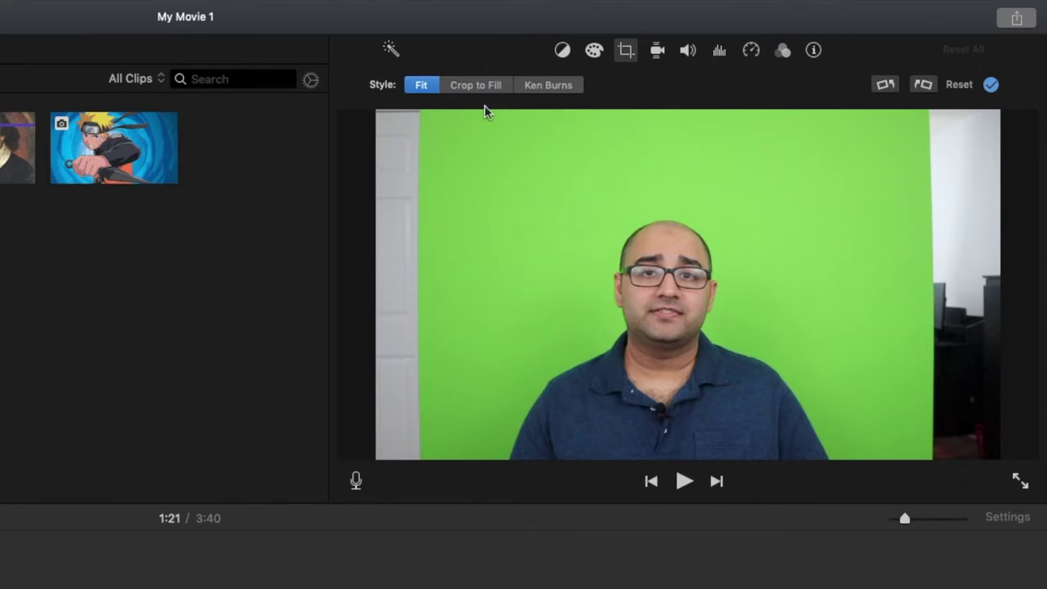
{"action": "left_click", "coordinate": [496, 85]}
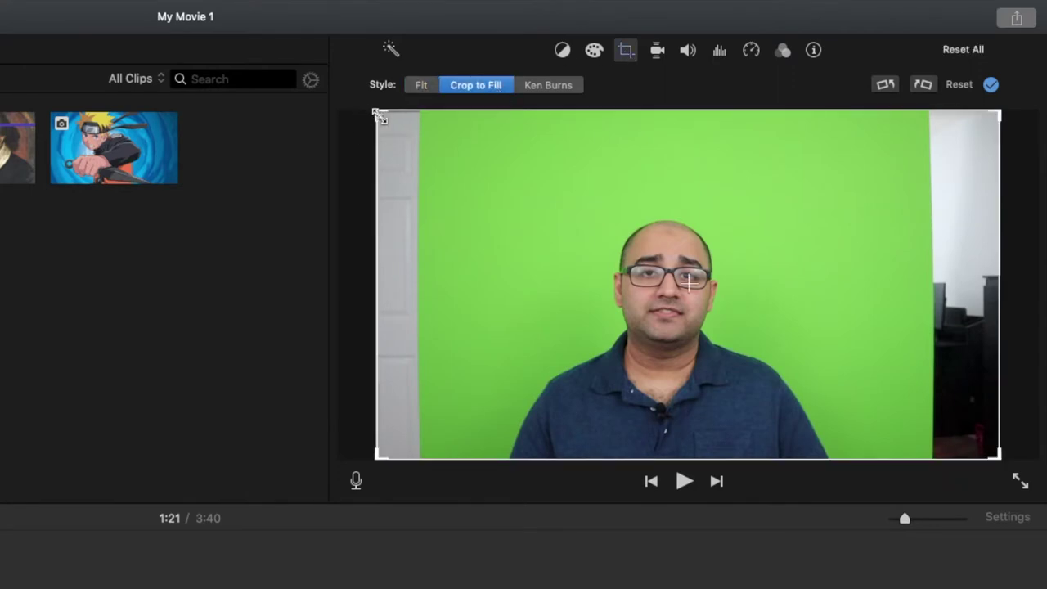
{"action": "left_click_drag", "start_coordinate": [379, 115], "coordinate": [426, 136]}
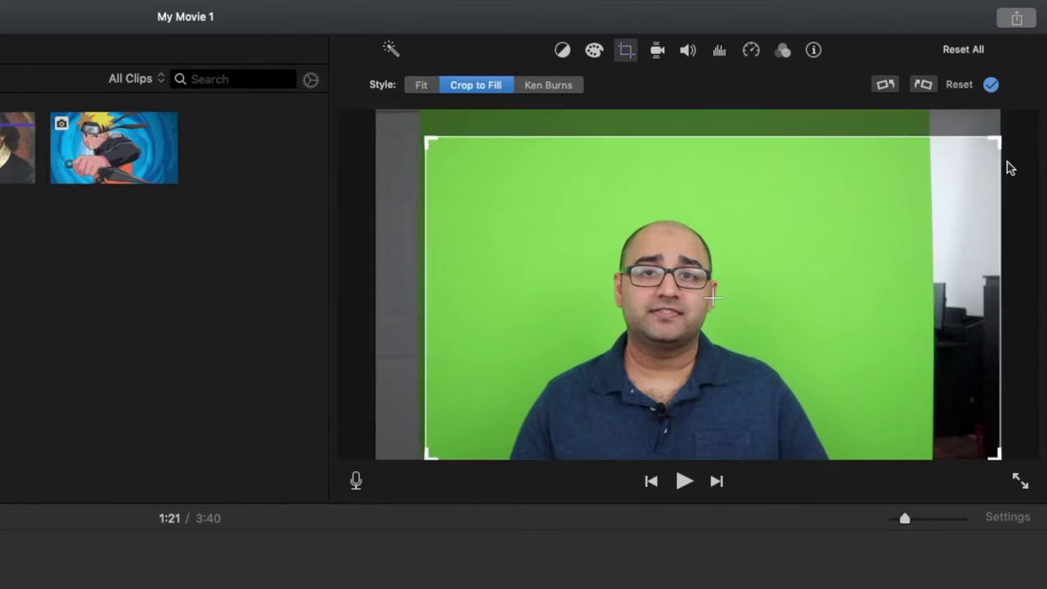
{"action": "left_click_drag", "start_coordinate": [998, 139], "coordinate": [916, 157]}
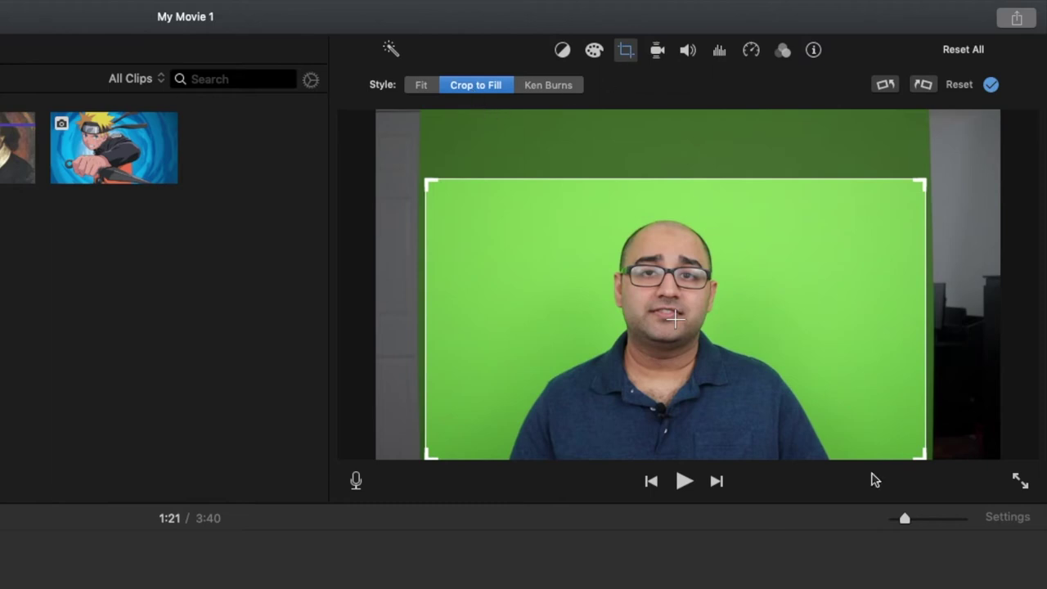
{"action": "left_click_drag", "start_coordinate": [666, 329], "coordinate": [671, 301]}
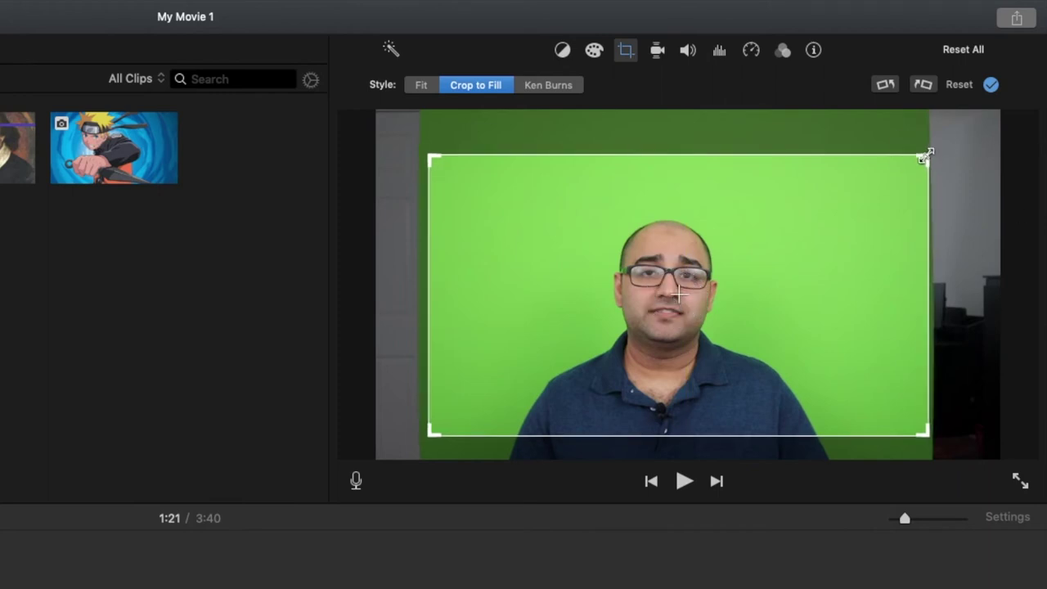
{"action": "mouse_move", "coordinate": [925, 157]}
{"action": "left_mouse_down"}
{"action": "mouse_move", "coordinate": [926, 134]}
{"action": "mouse_move", "coordinate": [930, 156]}
{"action": "left_mouse_up"}
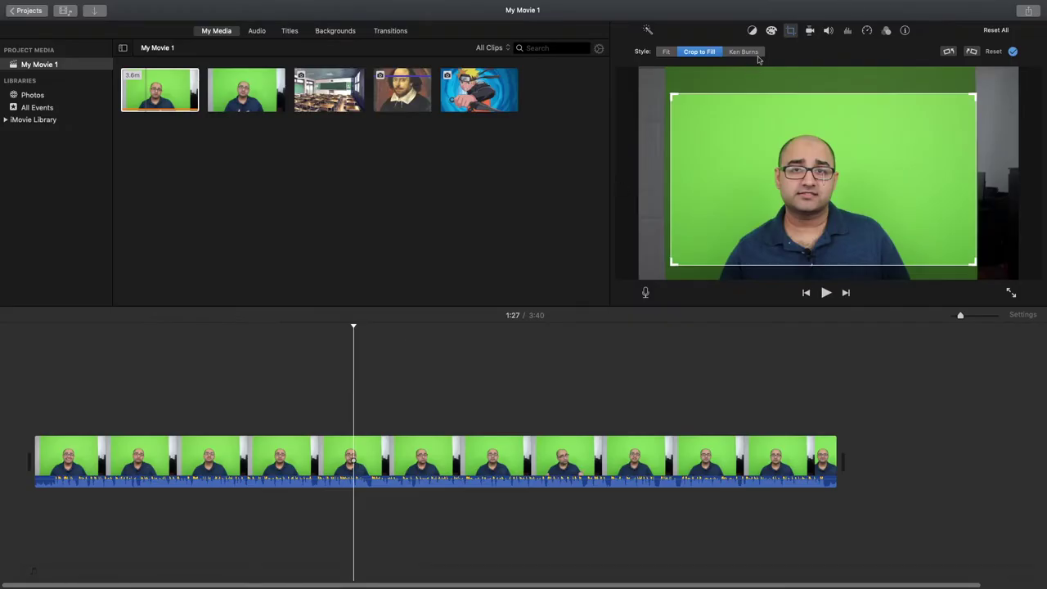
{"action": "left_click", "coordinate": [791, 35]}
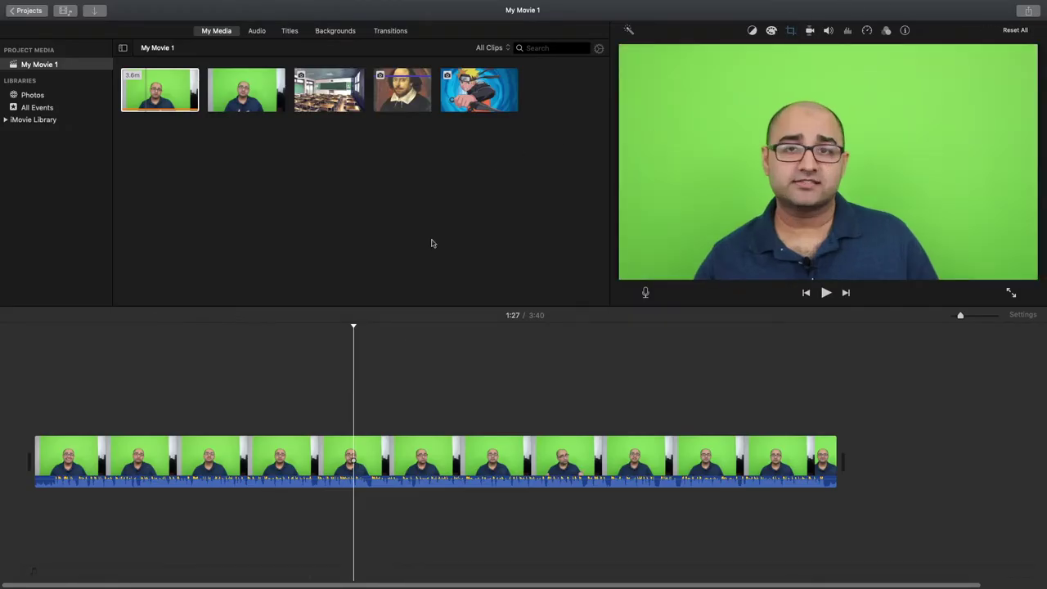
- Place the classroom image at the start of the timeline alongside the green-screen clip
{"action": "left_click", "coordinate": [259, 336]}
{"action": "left_click_drag", "start_coordinate": [258, 336], "coordinate": [155, 355]}
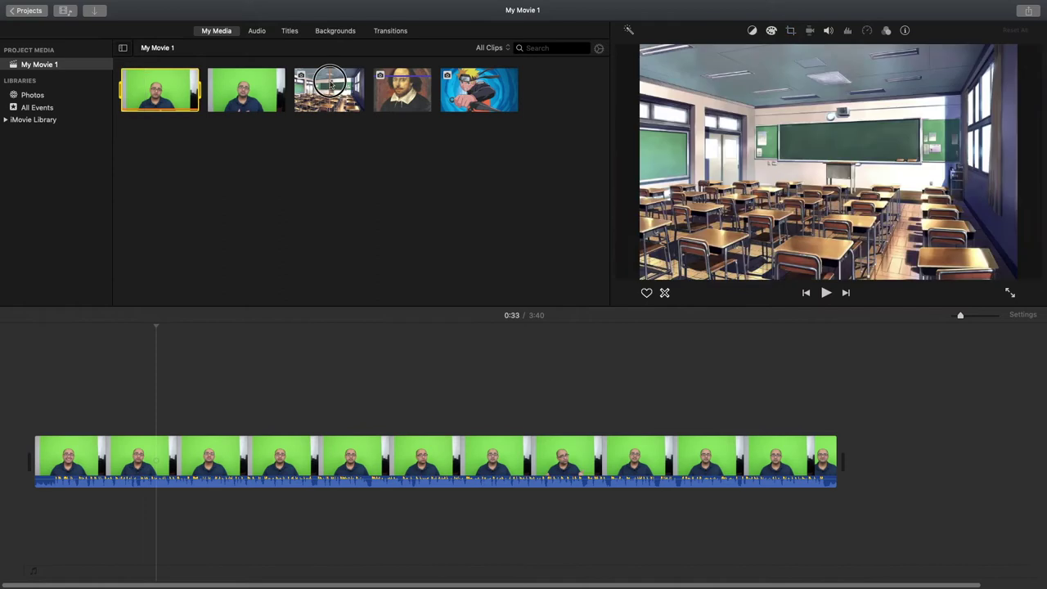
{"action": "left_click_drag", "start_coordinate": [331, 84], "coordinate": [38, 412]}
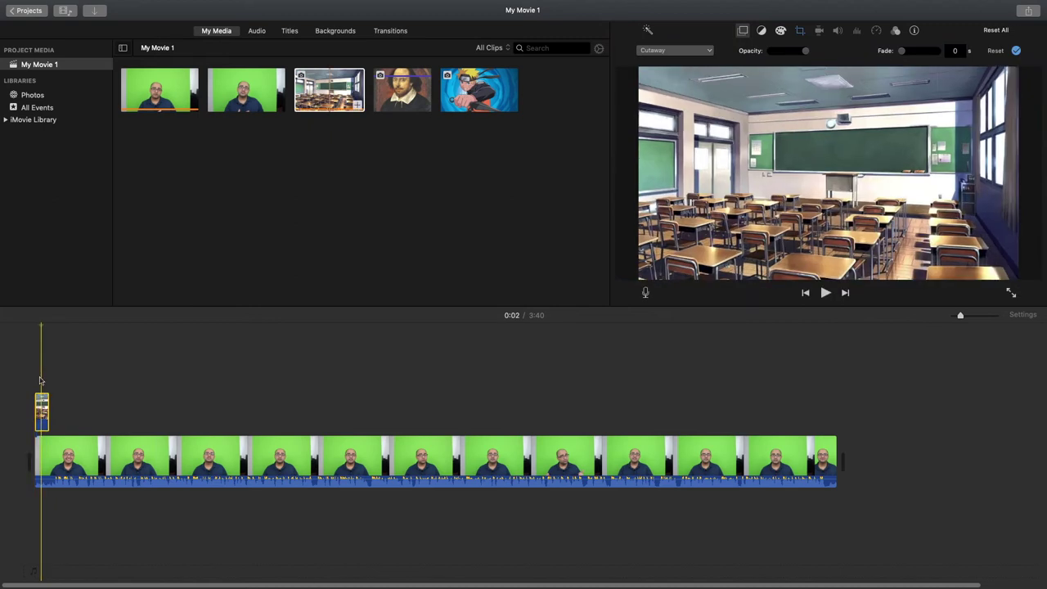
{"action": "left_click", "coordinate": [39, 380]}
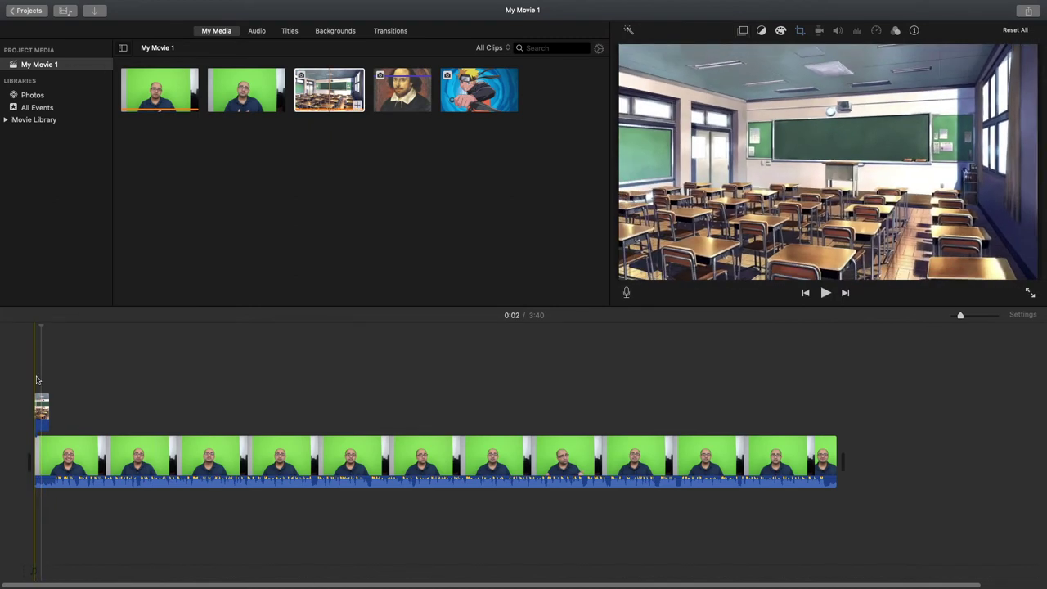
{"action": "left_click", "coordinate": [39, 381]}
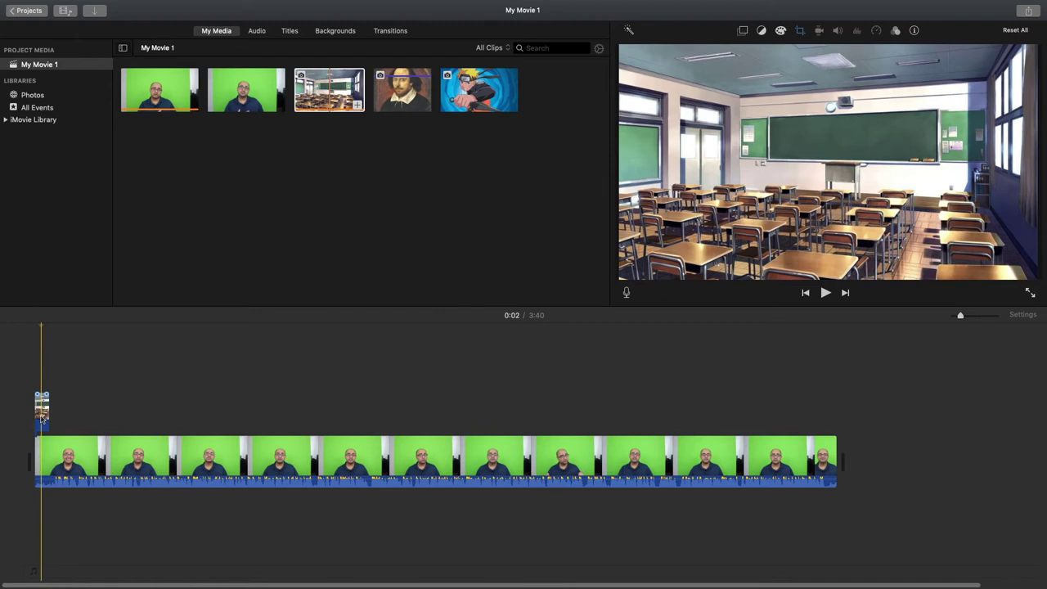
{"action": "left_click_drag", "start_coordinate": [40, 413], "coordinate": [41, 499]}
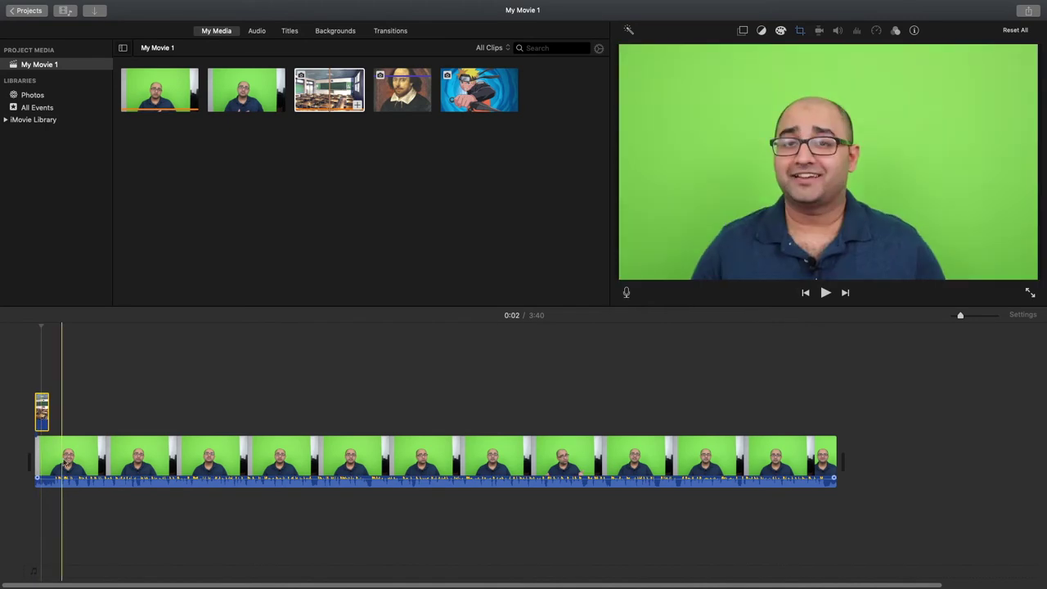
- Move the green-screen clip onto the upper track above the classroom image
{"action": "left_click", "coordinate": [65, 464]}
{"action": "left_click_drag", "start_coordinate": [66, 464], "coordinate": [858, 483]}
{"action": "left_click_drag", "start_coordinate": [374, 445], "coordinate": [363, 404]}
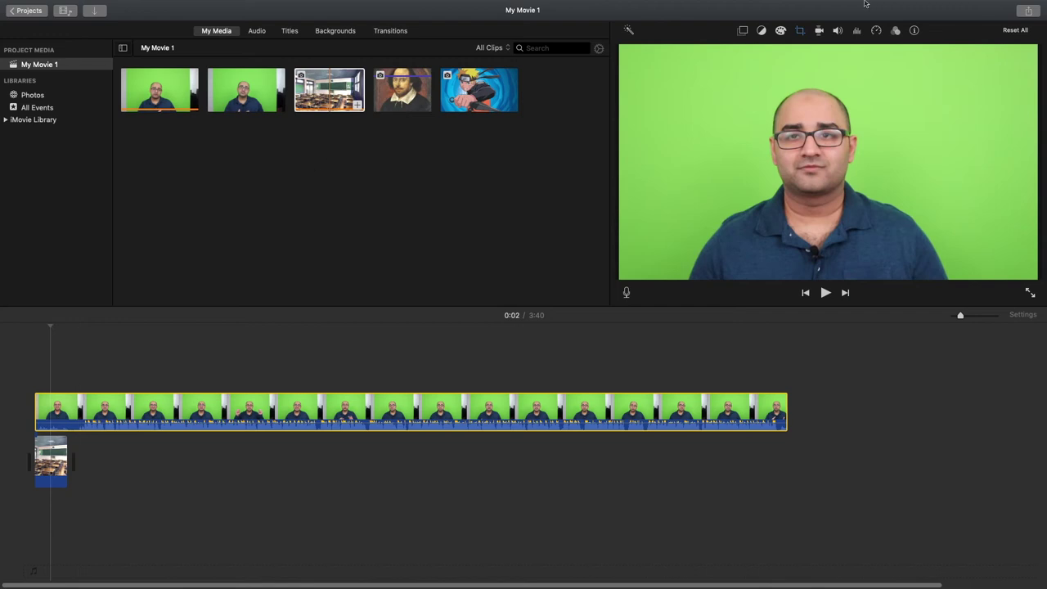
- Set the green-screen clip's overlay to Green/Blue Screen and preview the keyed classroom composite
{"action": "left_click", "coordinate": [56, 473]}
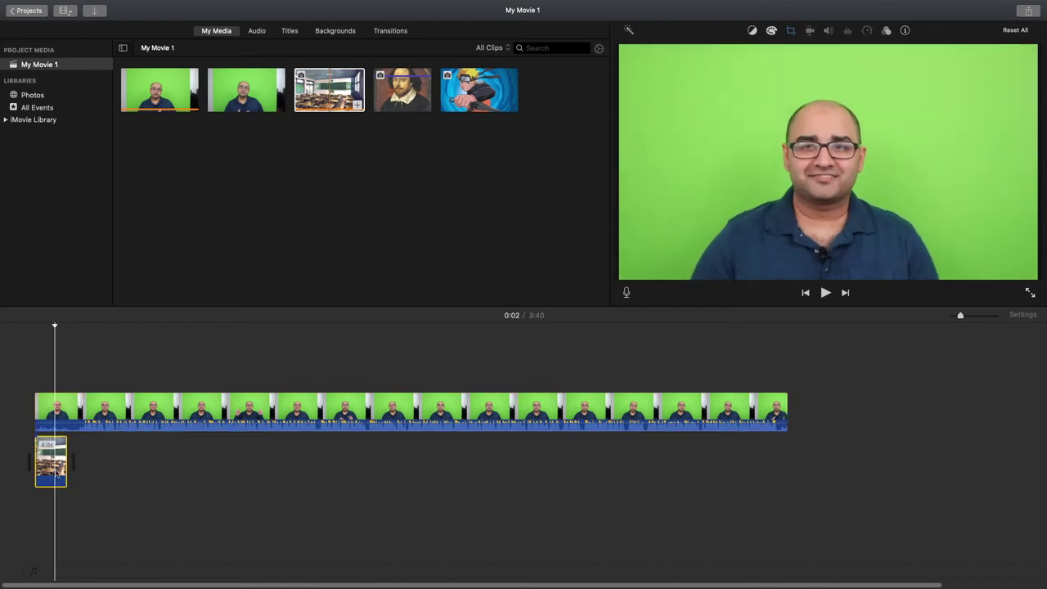
{"action": "left_click", "coordinate": [60, 414]}
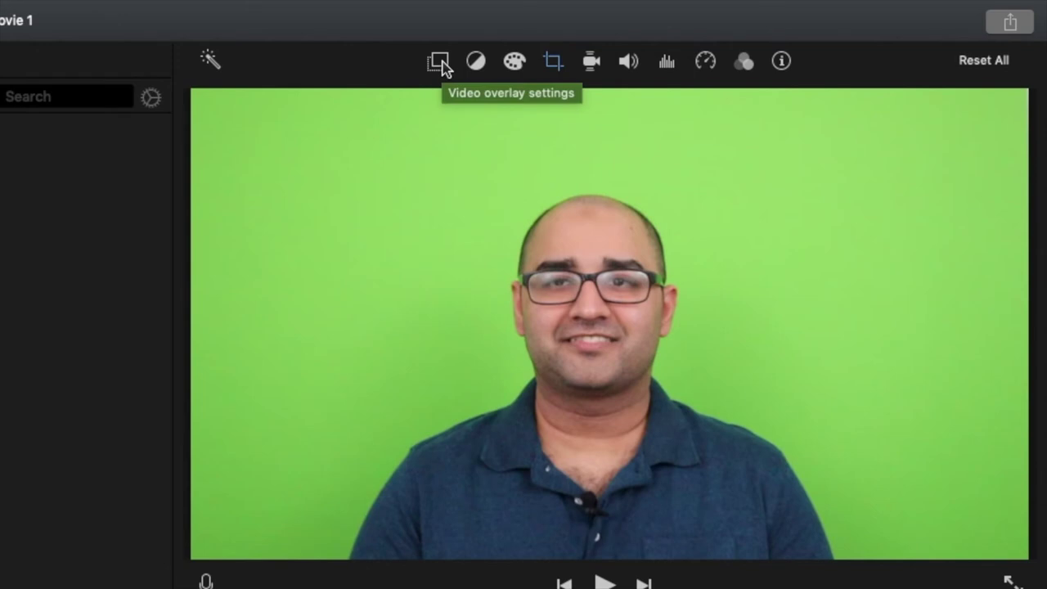
{"action": "left_click", "coordinate": [440, 62]}
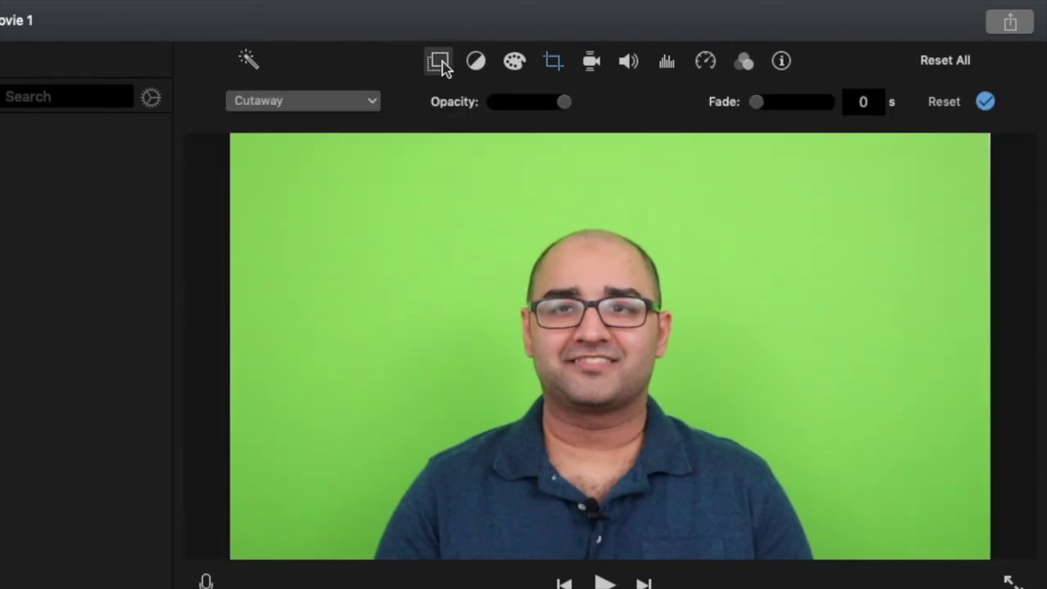
{"action": "left_click", "coordinate": [291, 101]}
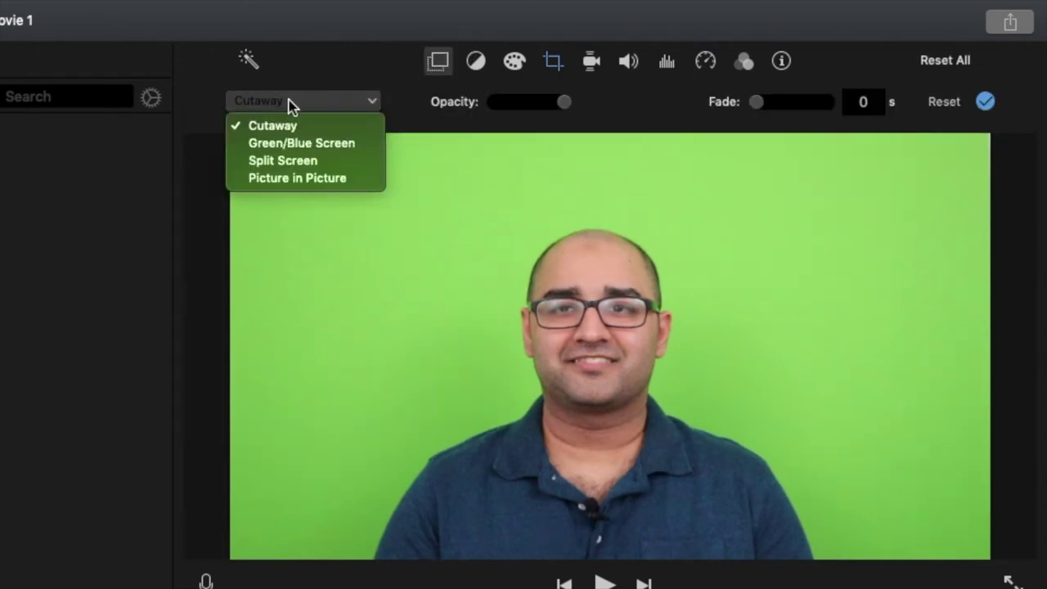
{"action": "left_click", "coordinate": [290, 144]}
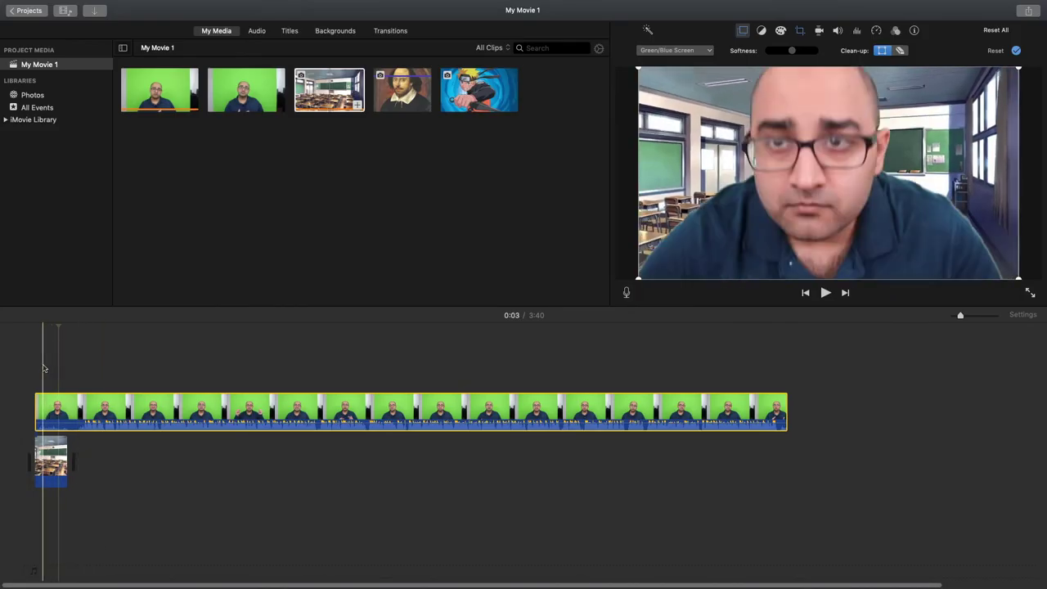
{"action": "key", "text": "space"}
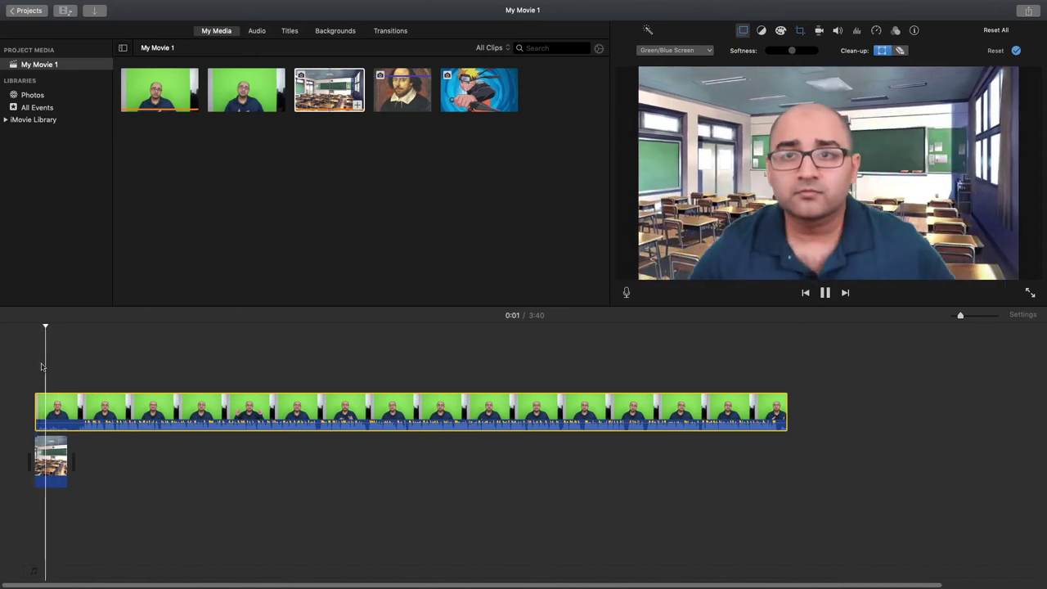
{"action": "key", "text": "space"}
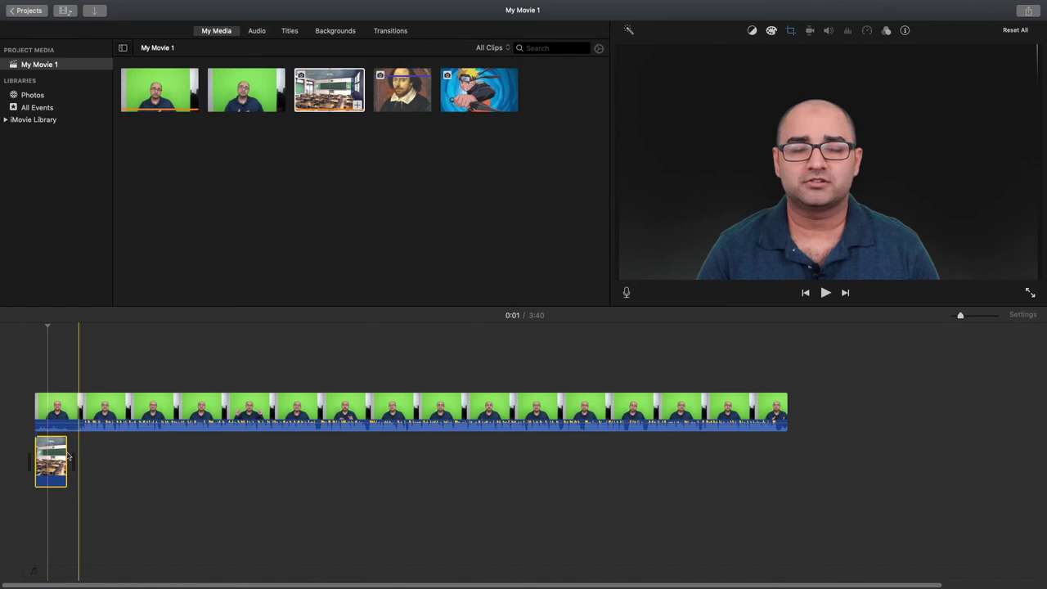
- Extend the classroom background, then toggle the overlay to Cutaway and back to Green/Blue Screen
{"action": "left_click_drag", "start_coordinate": [66, 455], "coordinate": [370, 456]}
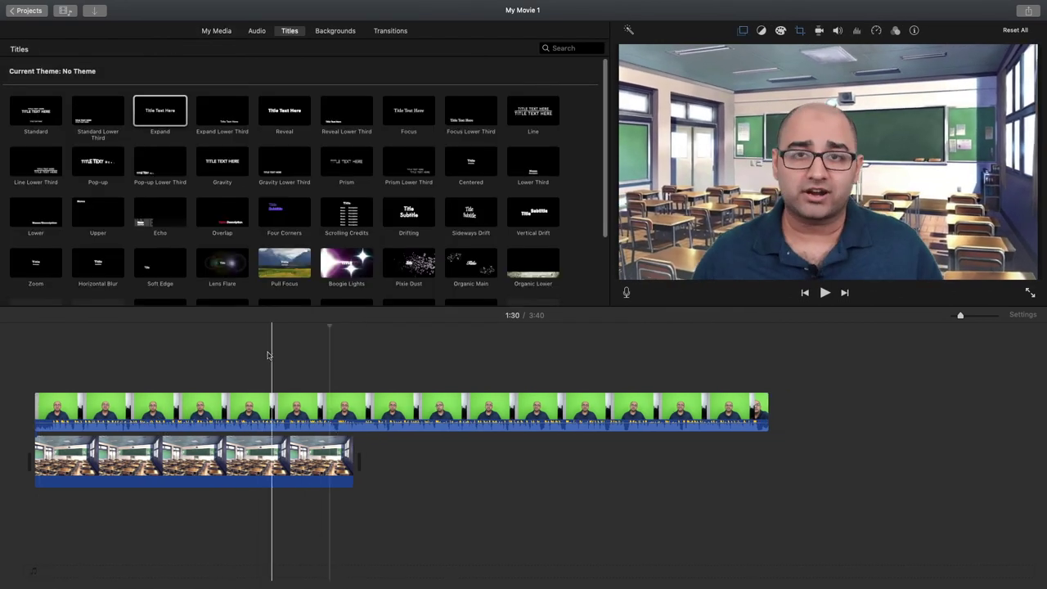
{"action": "key", "text": "super+3"}
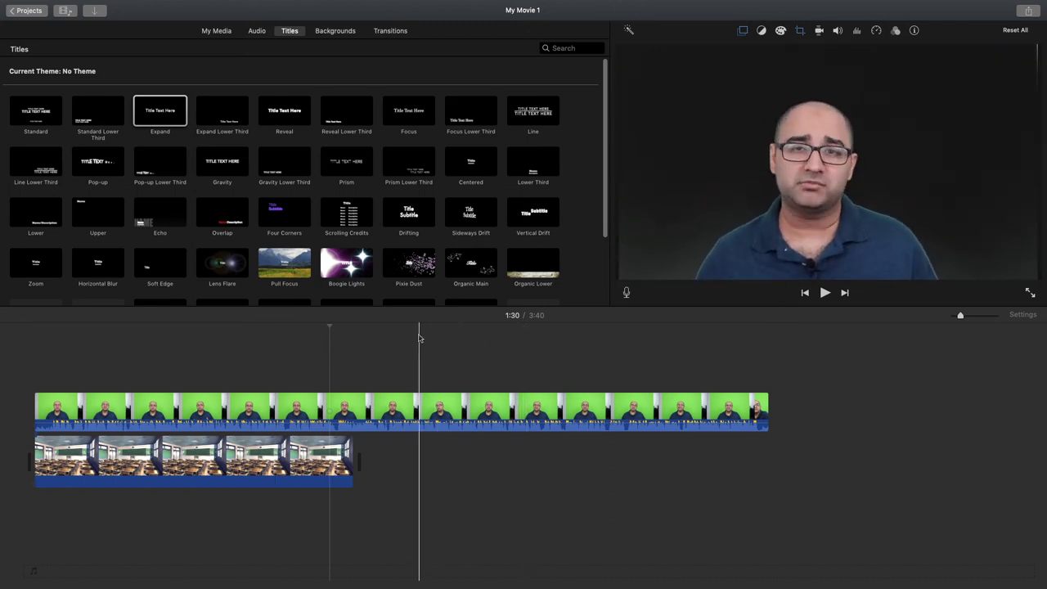
{"action": "left_click", "coordinate": [741, 31]}
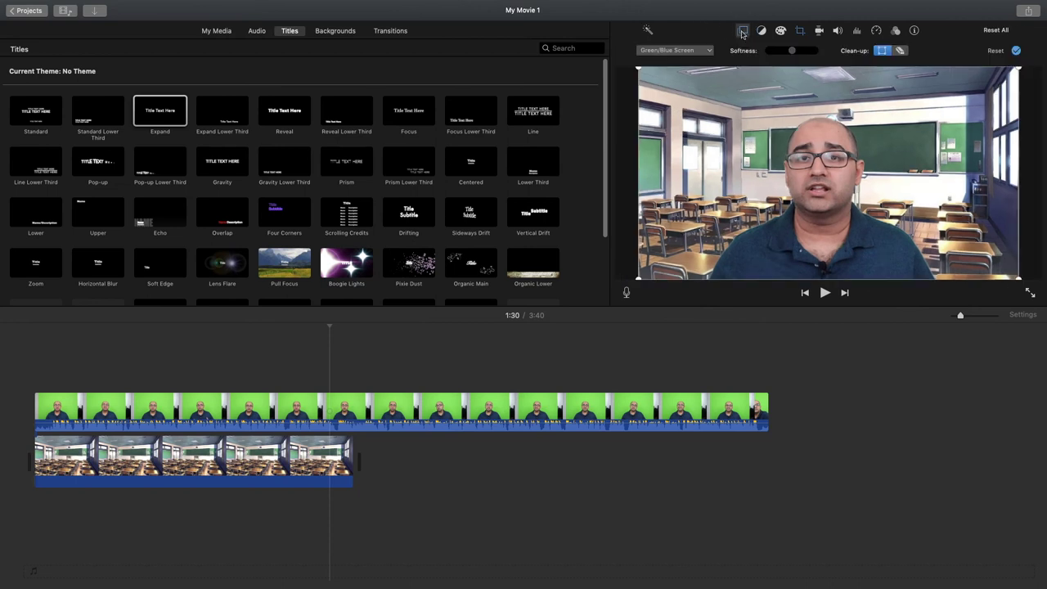
{"action": "left_click", "coordinate": [673, 50]}
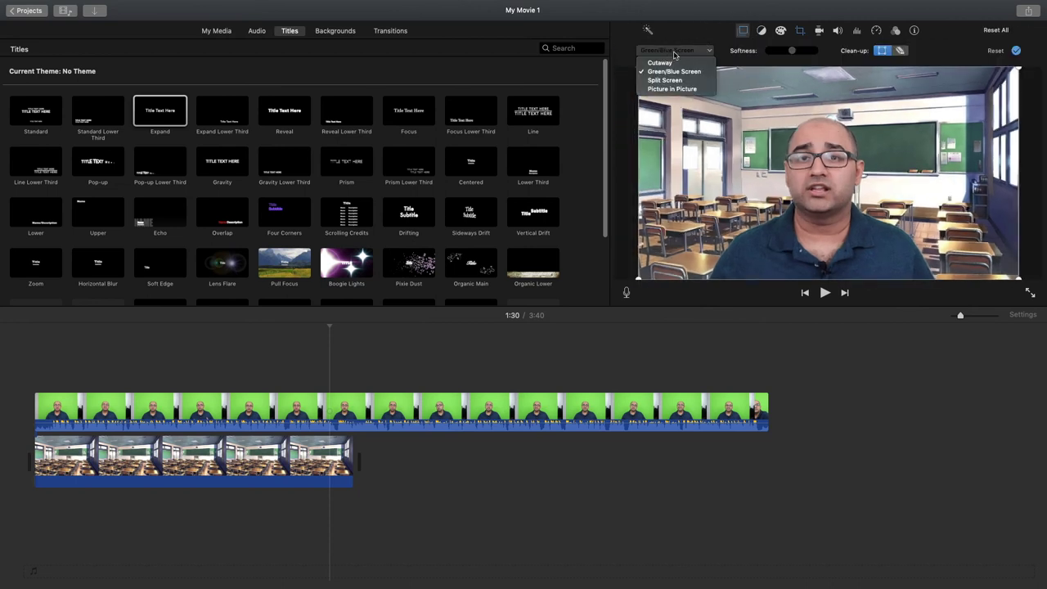
{"action": "left_click", "coordinate": [673, 63]}
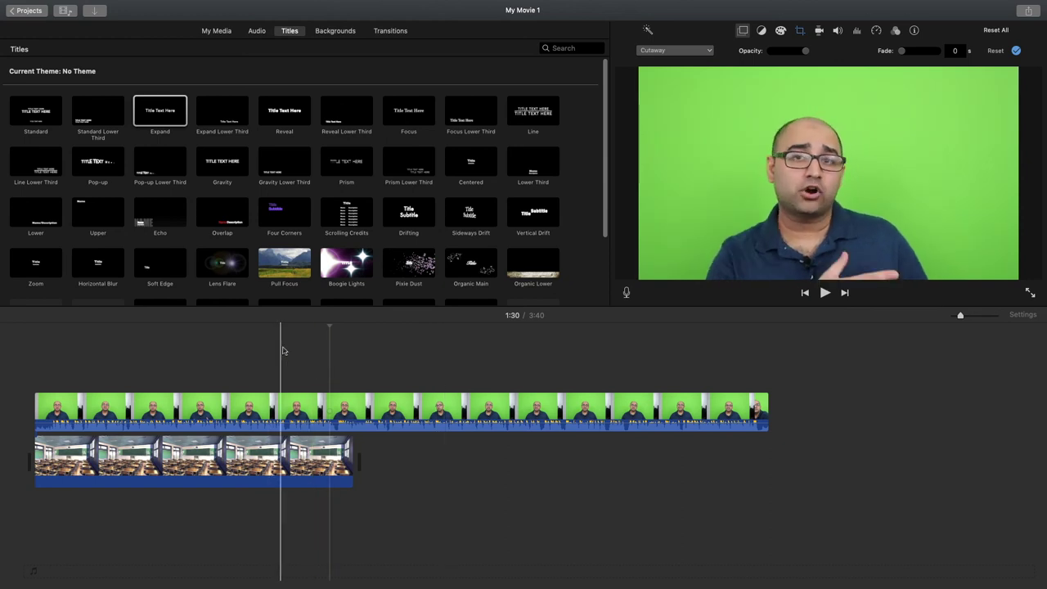
{"action": "left_click", "coordinate": [645, 50]}
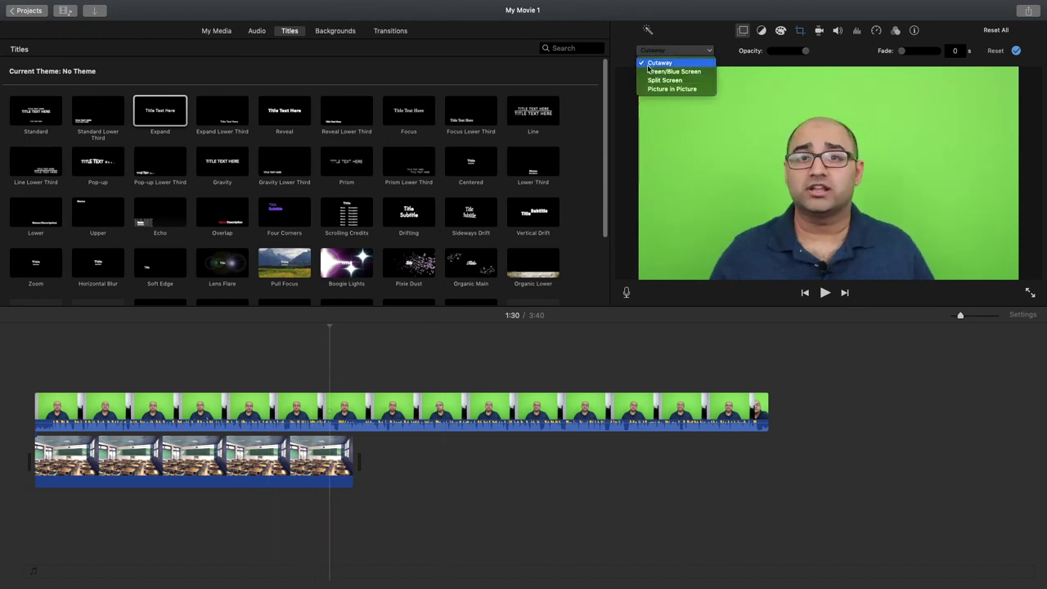
{"action": "left_click", "coordinate": [674, 72]}
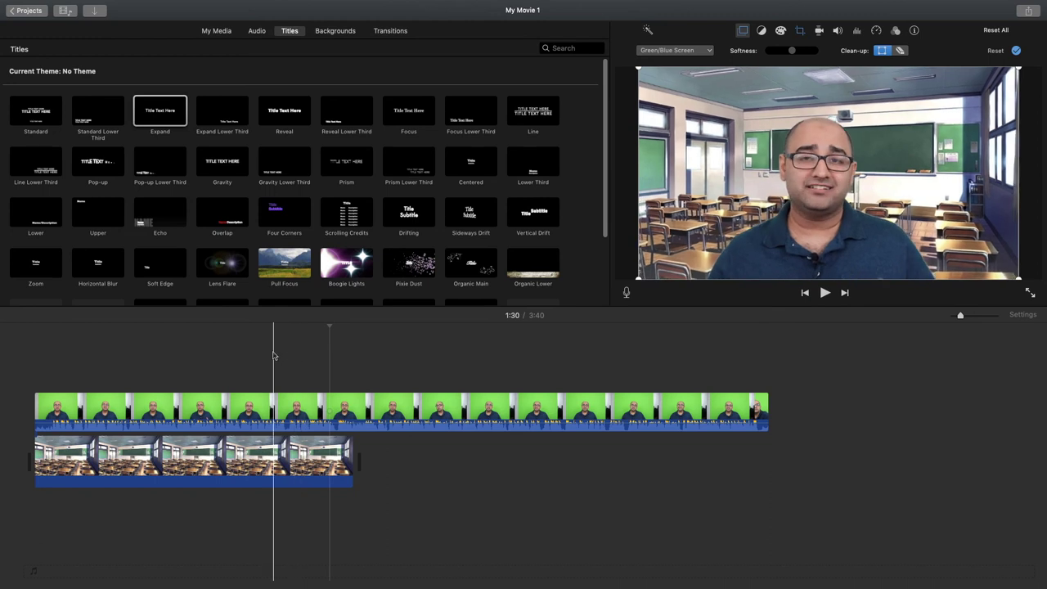
{"action": "left_click", "coordinate": [224, 33]}
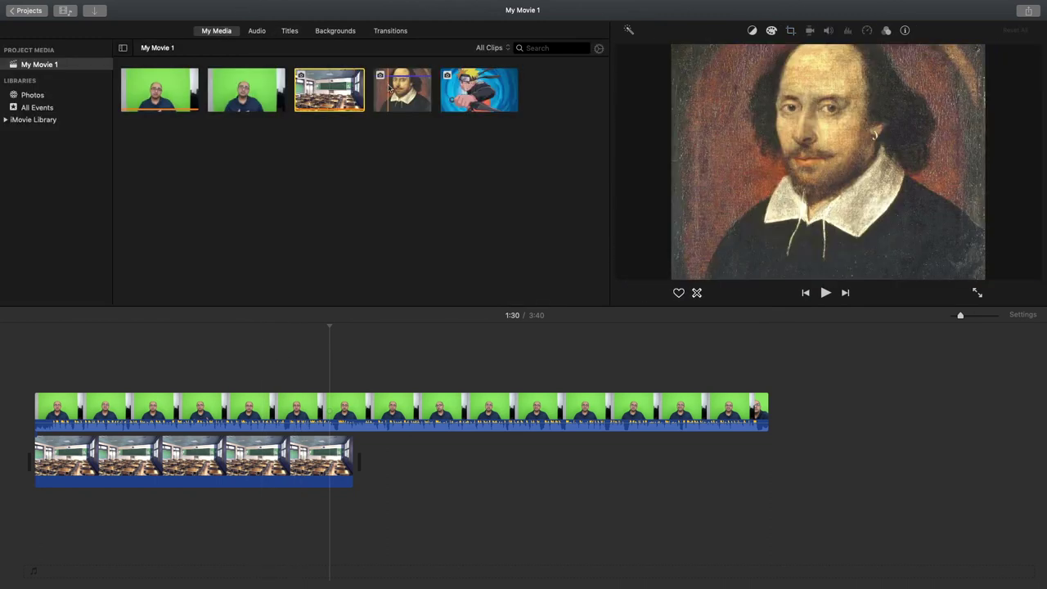
- Add the Shakespeare portrait after the classroom, lengthen it, then add the Naruto image after it
{"action": "left_click_drag", "start_coordinate": [391, 89], "coordinate": [385, 337]}
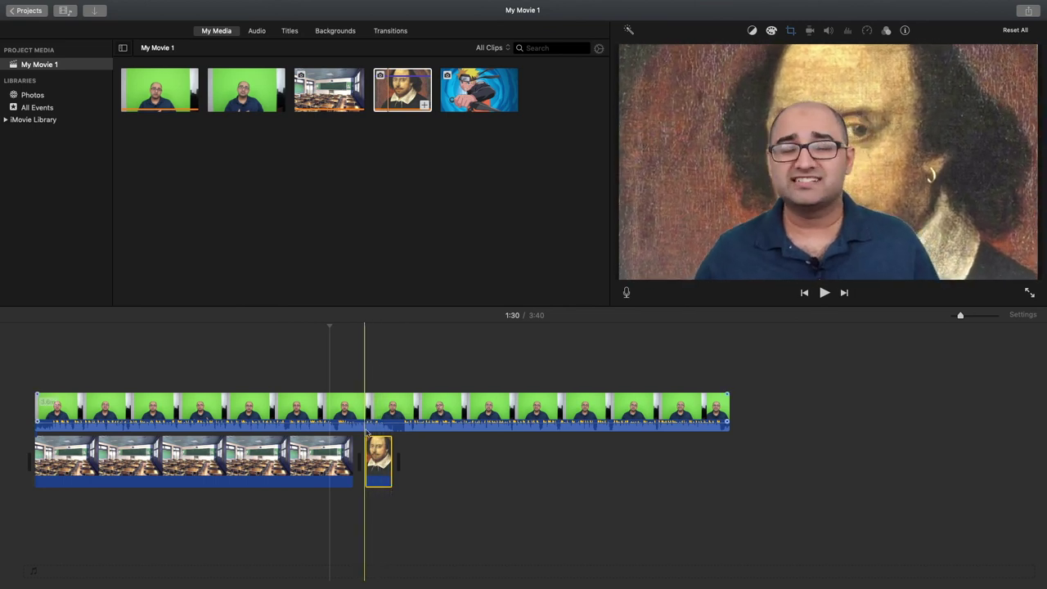
{"action": "left_click_drag", "start_coordinate": [391, 460], "coordinate": [462, 463]}
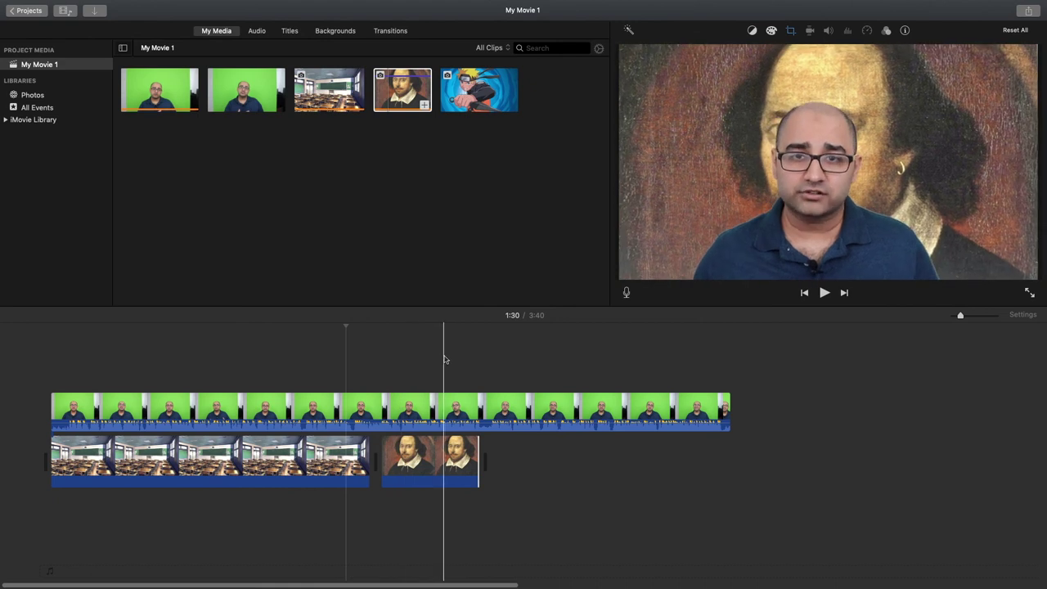
{"action": "left_click_drag", "start_coordinate": [471, 94], "coordinate": [494, 464]}
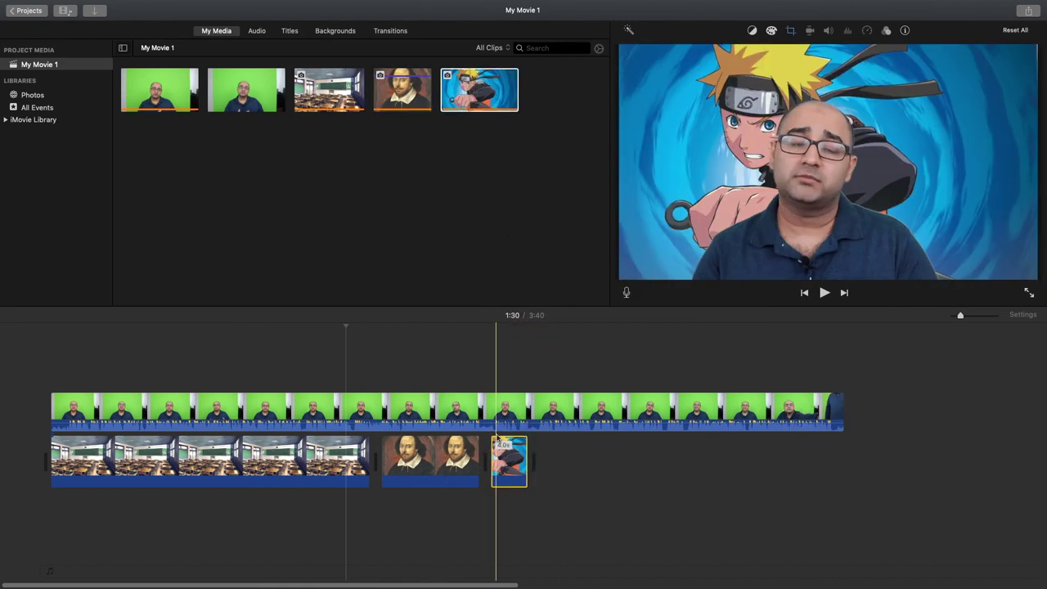